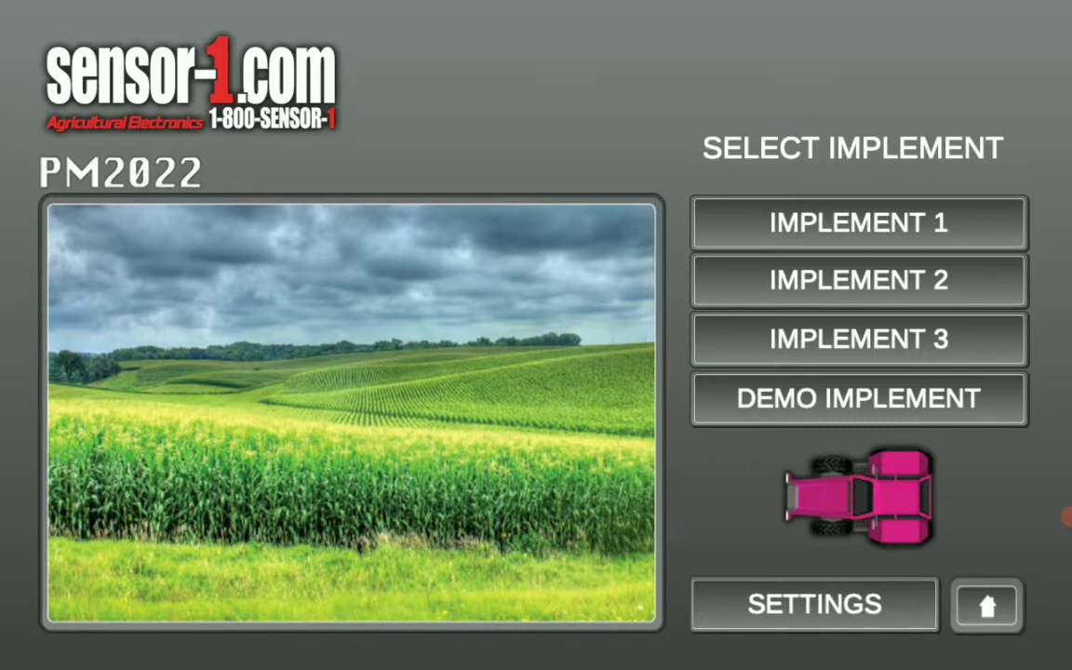
Select the Demo Implement on the implement selection screen
click(949, 407)
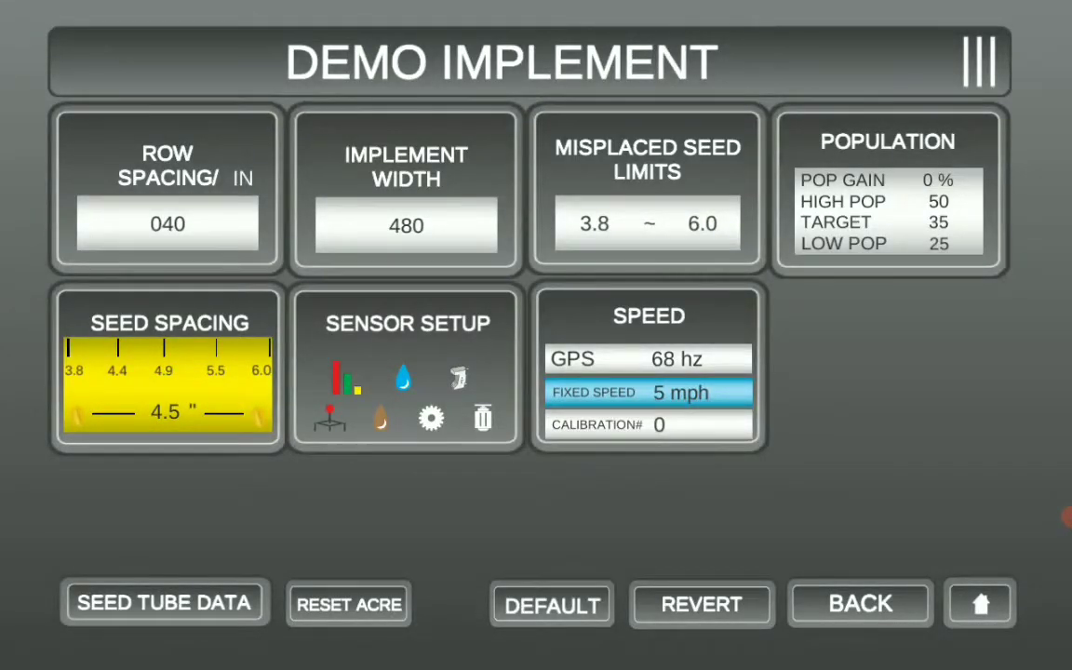
Set the demo implement's row spacing to 40 inches and save it
click(137, 122)
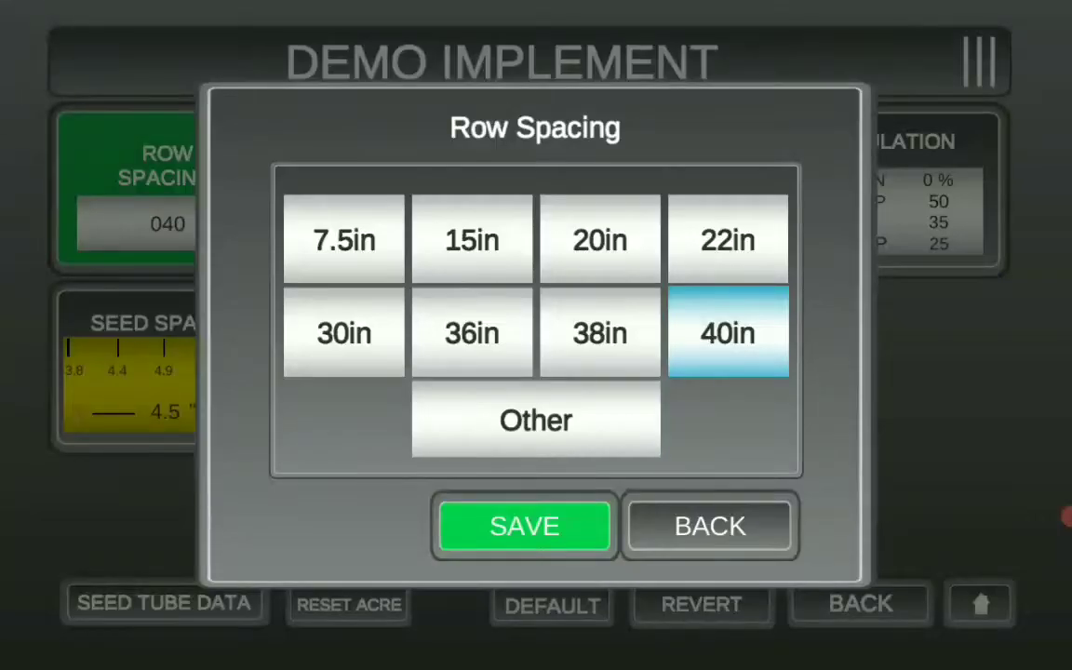
click(752, 326)
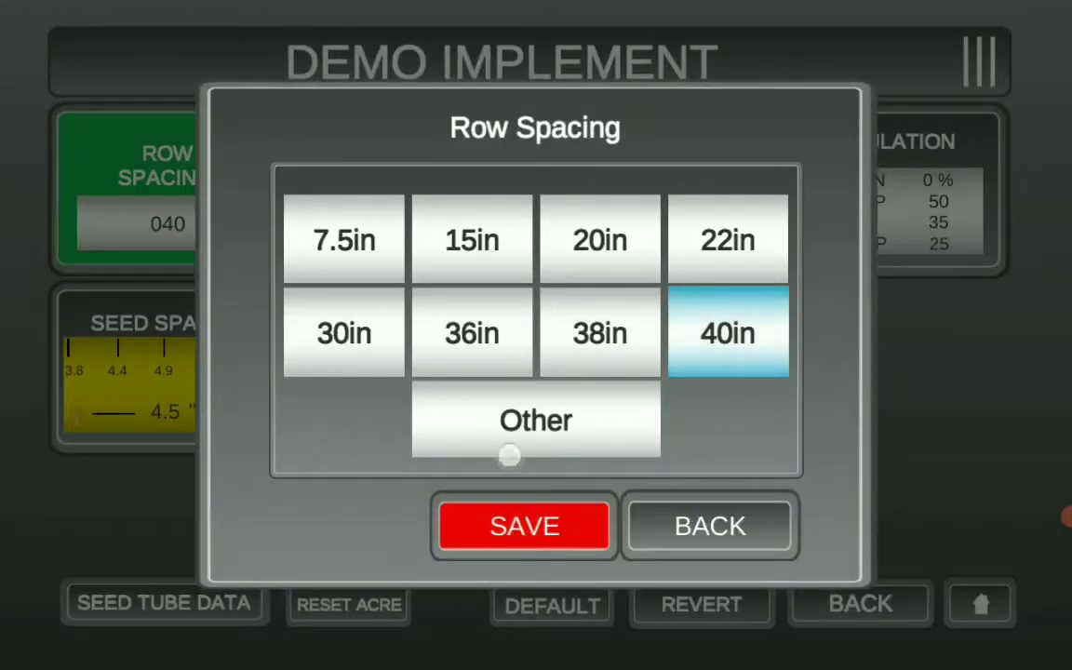
click(524, 526)
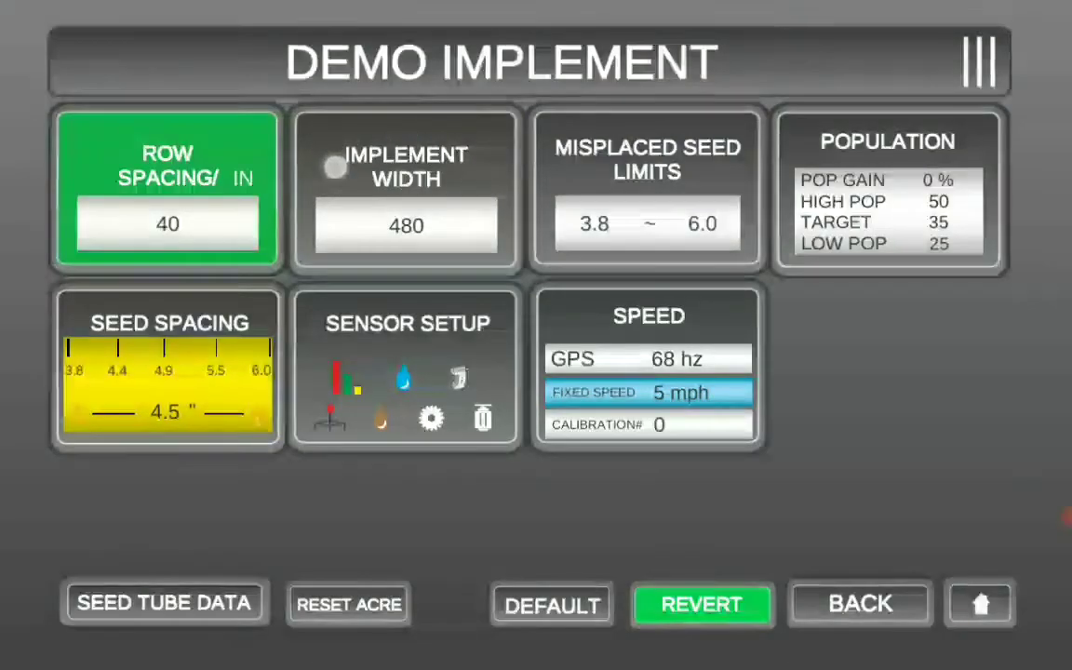
Keep the misplaced seed limits at 3.8 to 6.0 inches
click(648, 186)
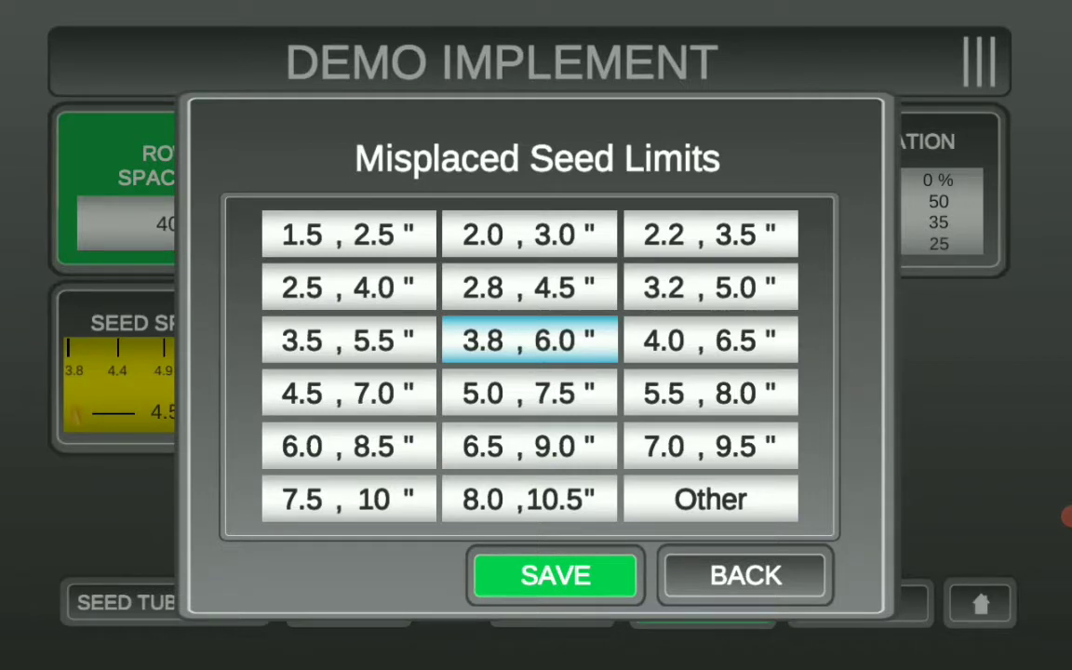
key(Escape)
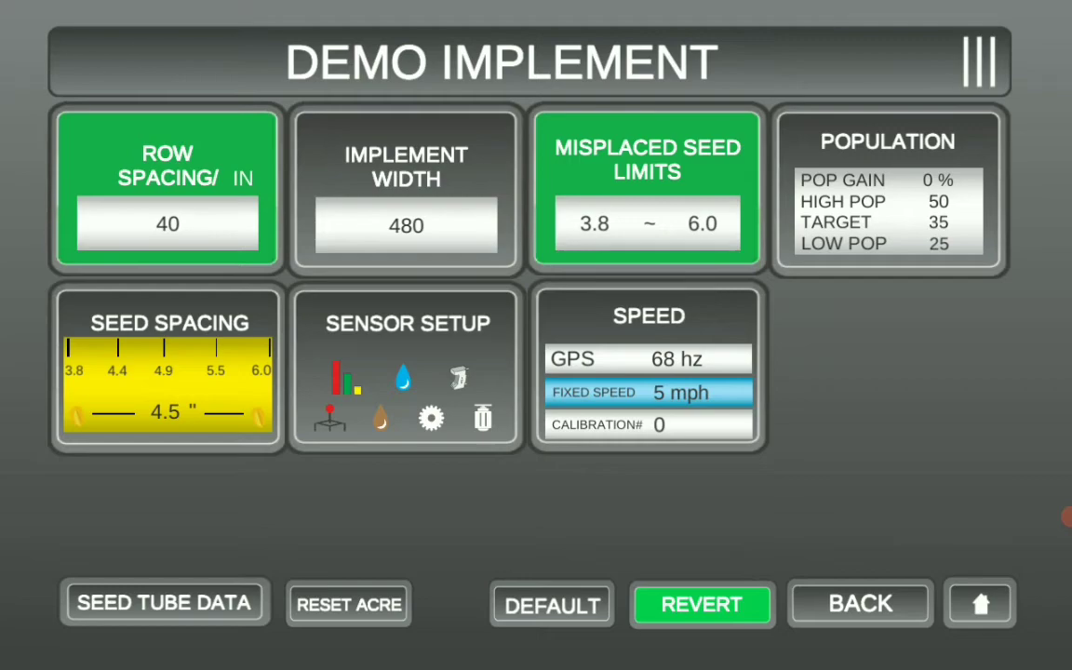
click(926, 201)
Enter a target population of 35 and save it with high 50.0 and low 25.0
click(536, 372)
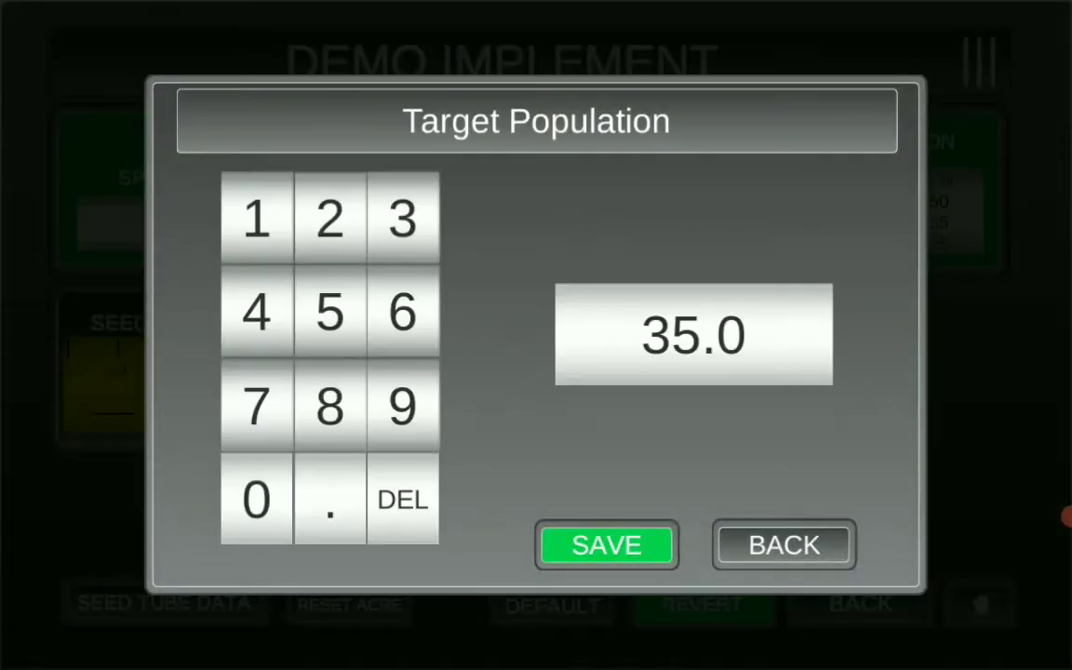
click(403, 218)
click(330, 312)
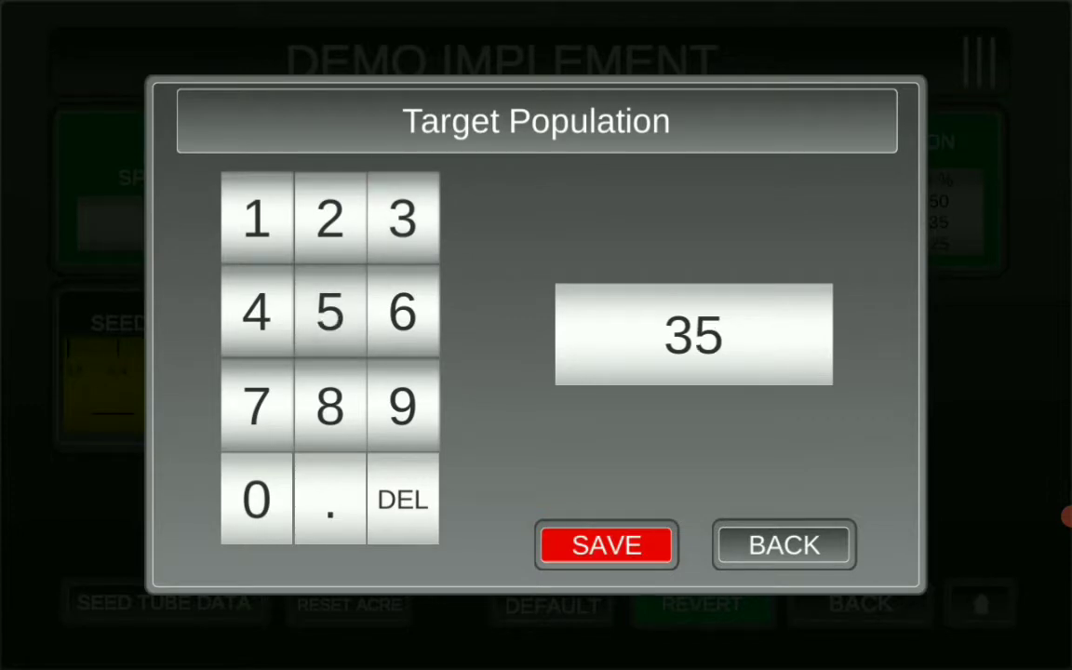
click(607, 545)
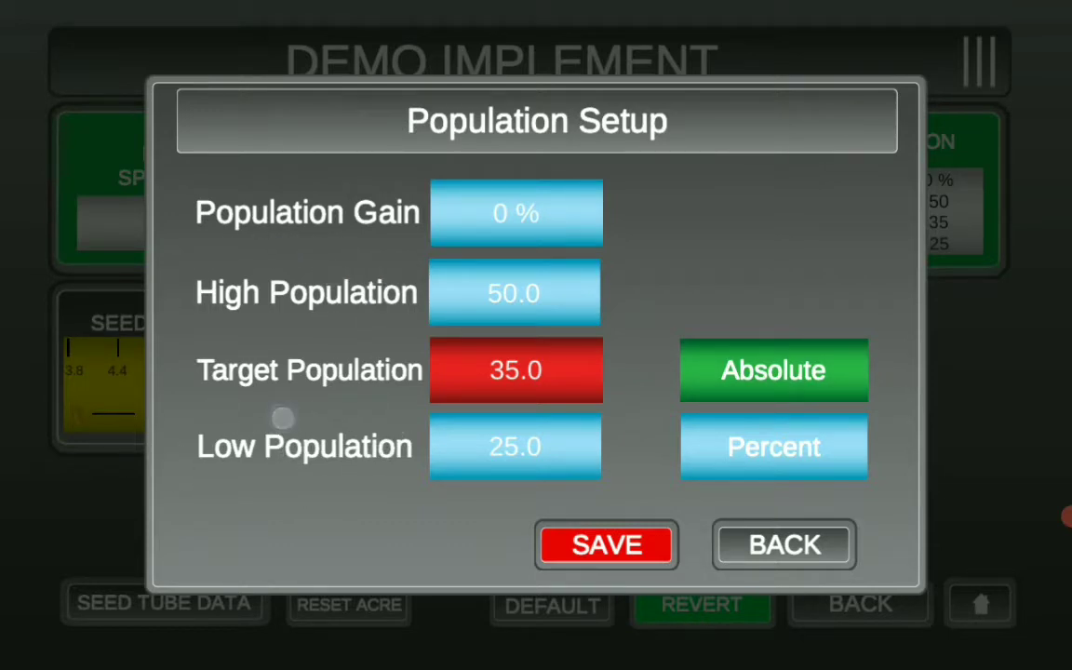
click(601, 545)
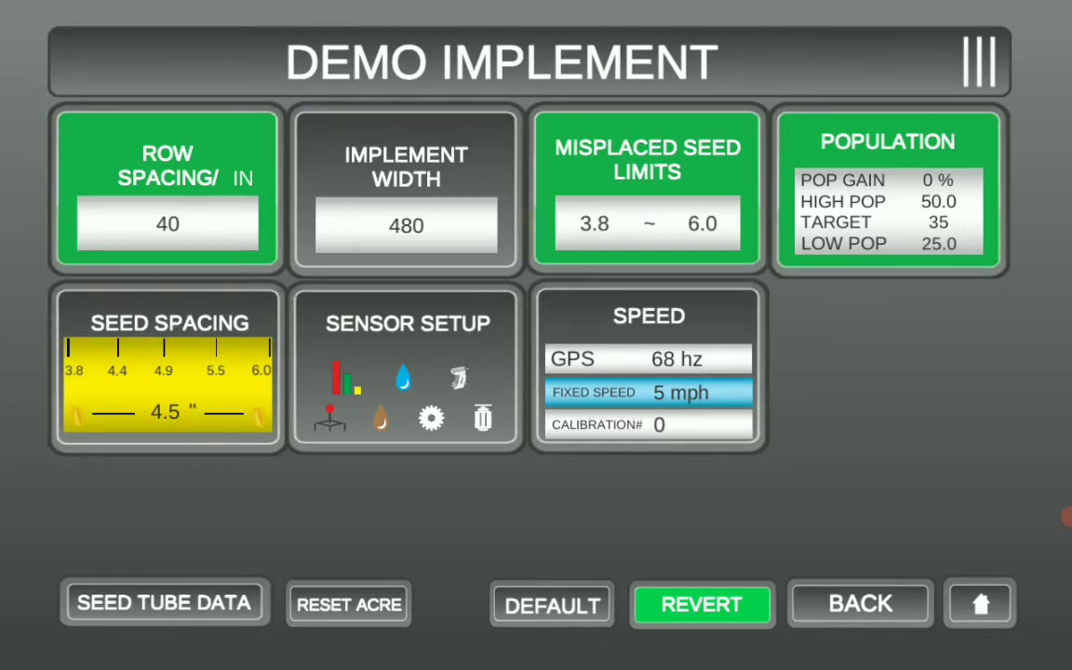
Reset all sensor assignments in Sensor Setup and choose the POP sensor type
click(461, 340)
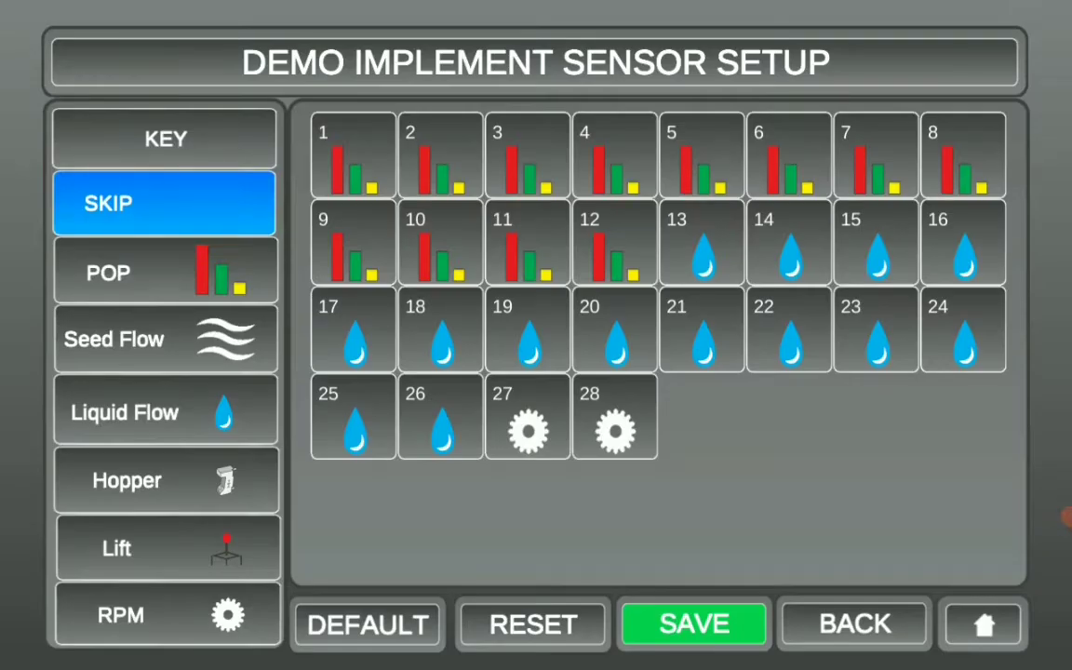
click(534, 625)
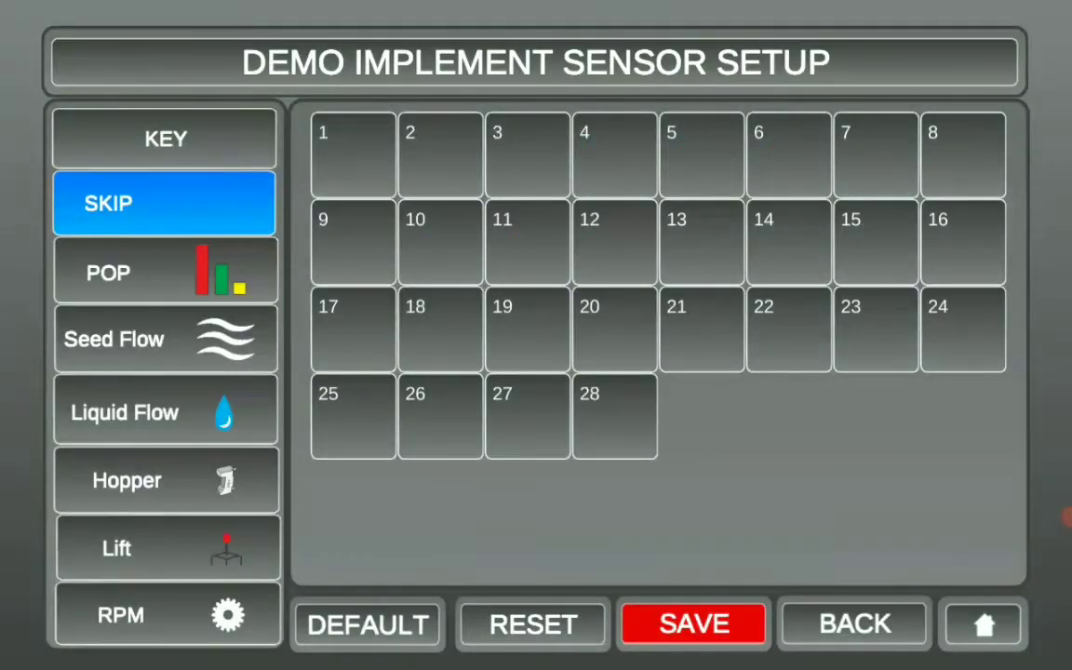
click(66, 248)
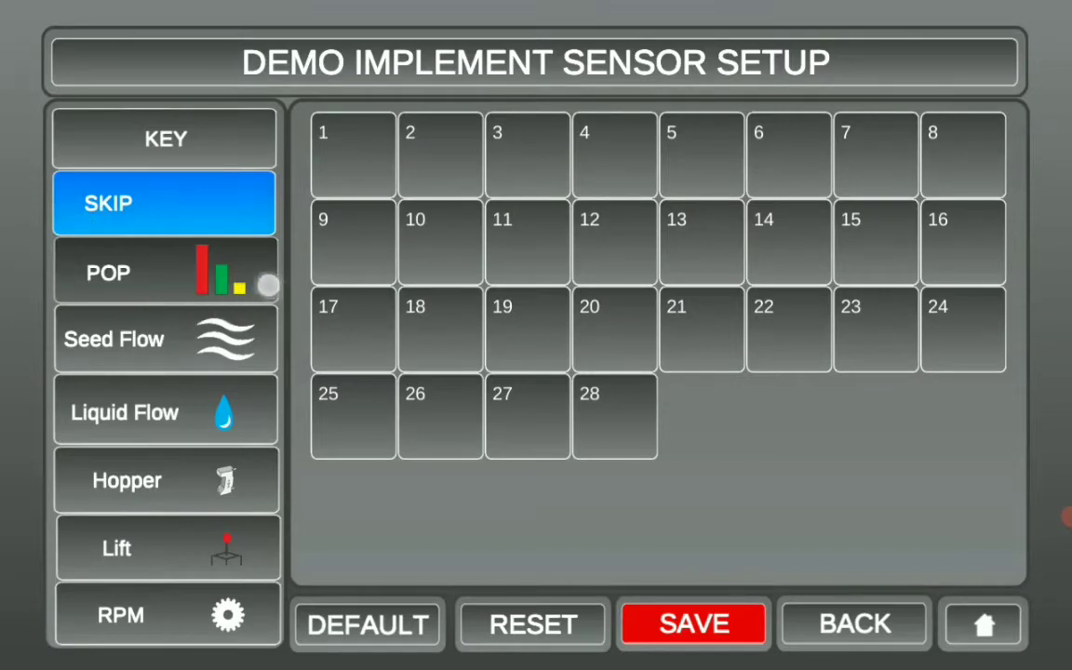
click(219, 247)
Assign population sensors to rows 1 through 12 and save the sensor setup
click(344, 154)
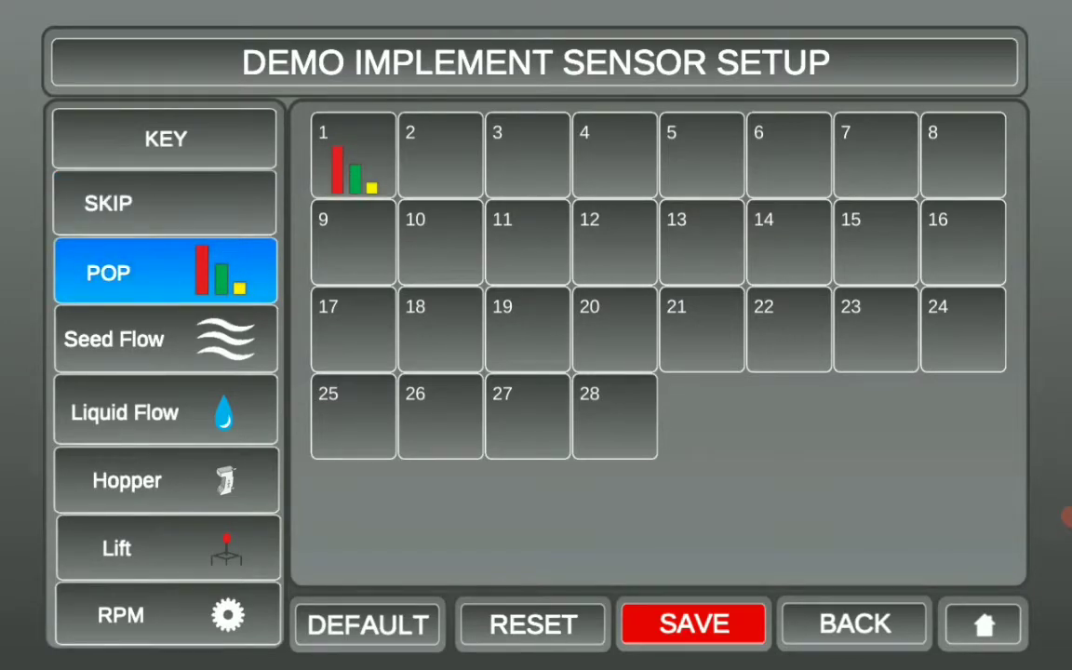
click(401, 148)
click(480, 149)
click(553, 147)
click(641, 146)
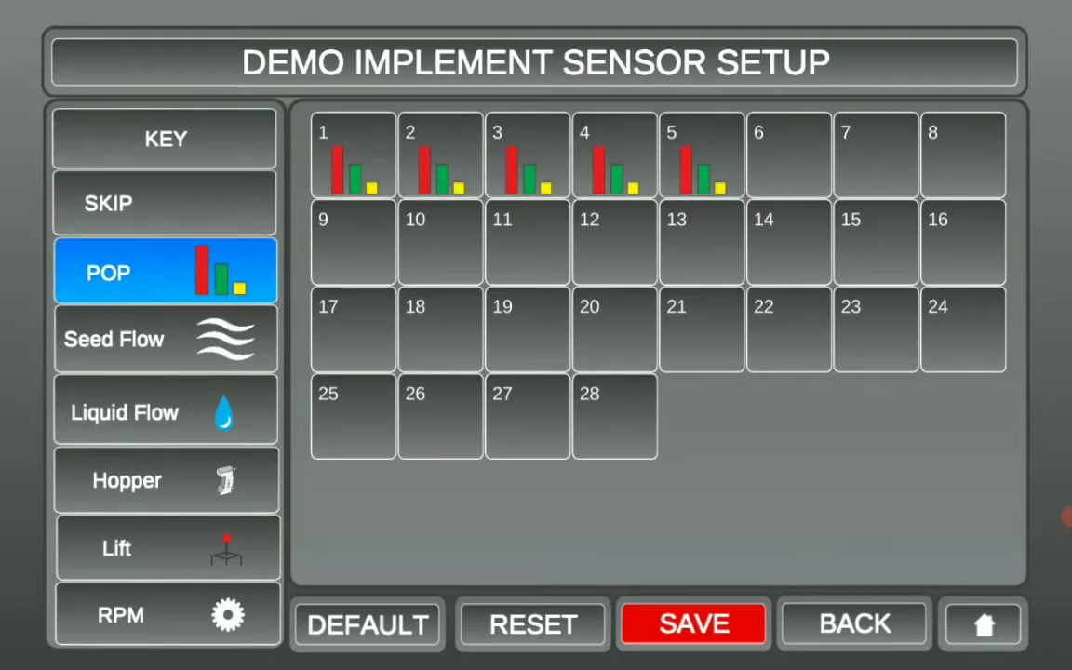
click(727, 146)
click(814, 146)
click(900, 145)
click(338, 264)
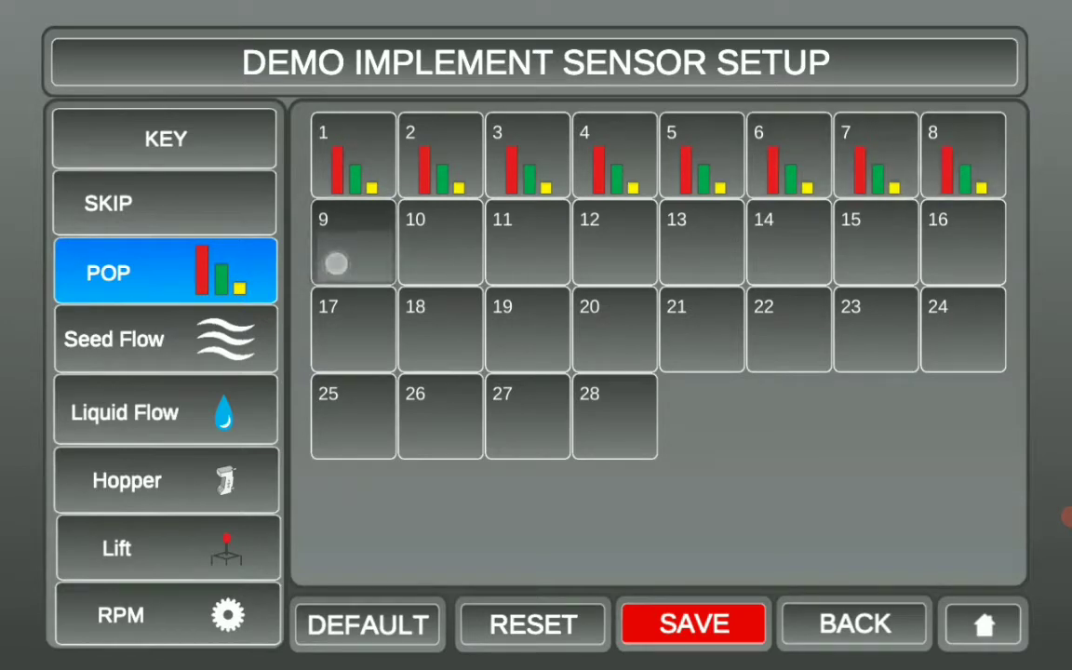
click(452, 242)
click(534, 254)
click(602, 254)
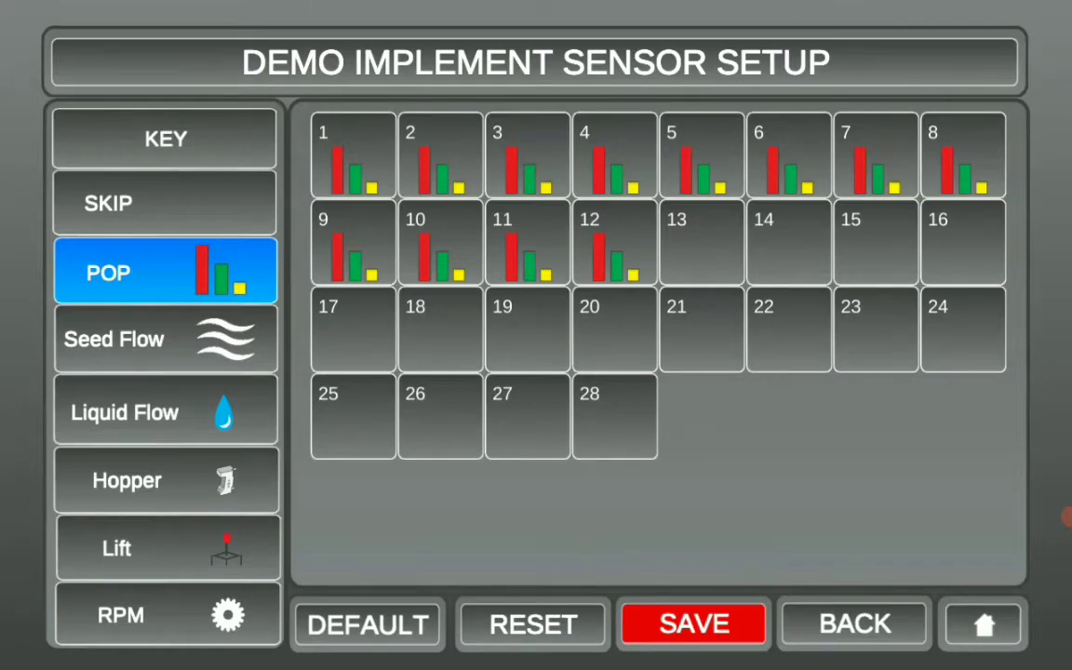
click(694, 623)
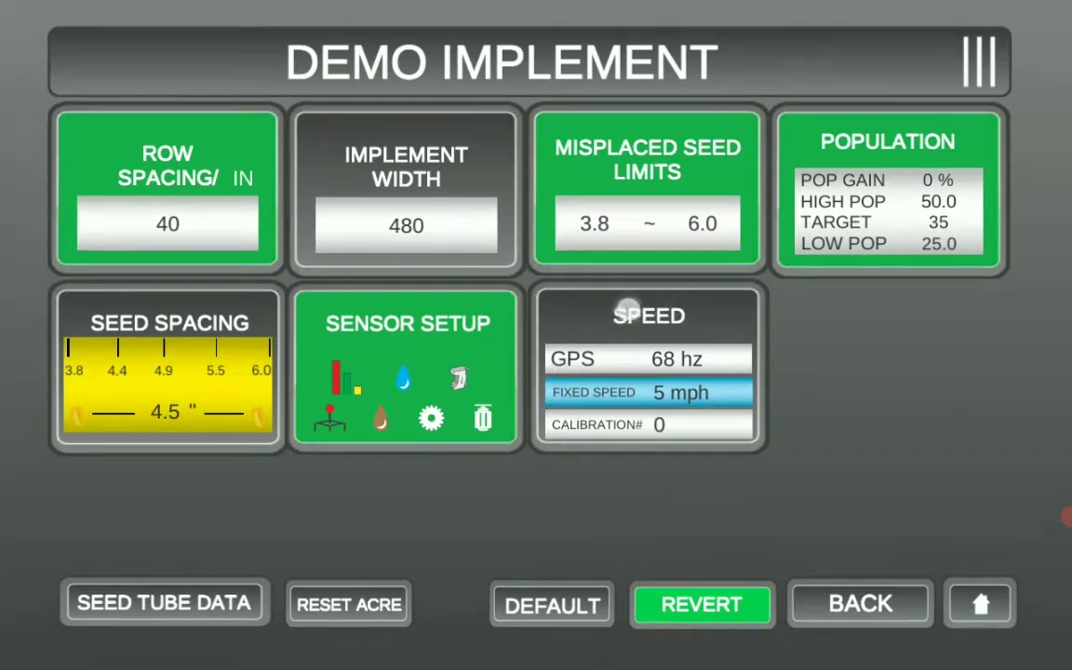
Switch the speed source to fixed 5 mph, save it, and save implement changes
click(649, 367)
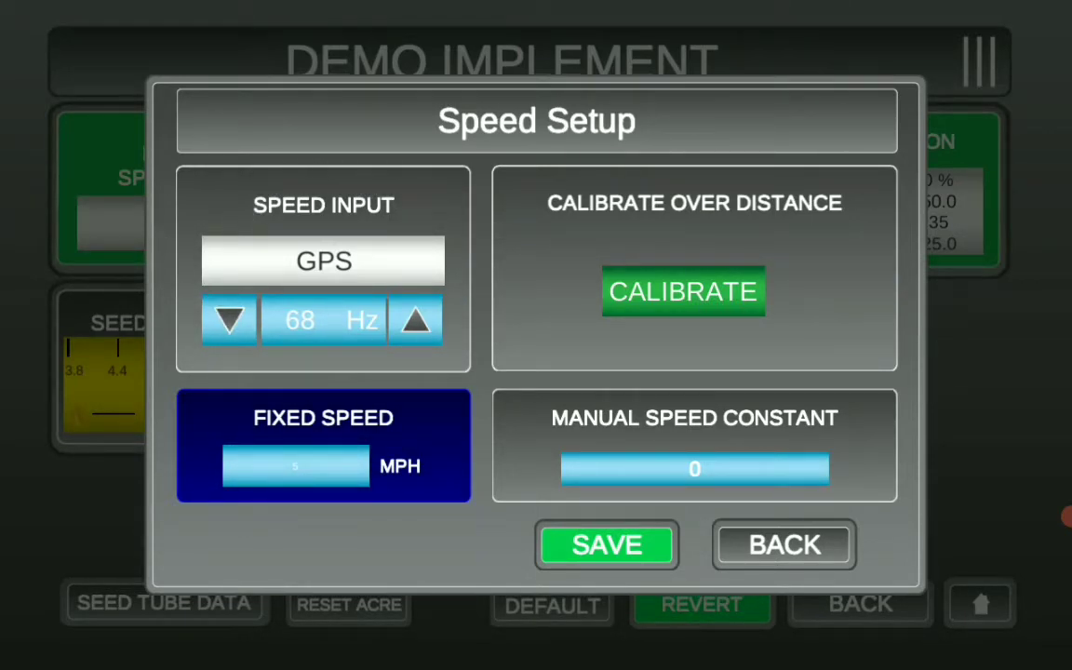
click(354, 186)
click(407, 425)
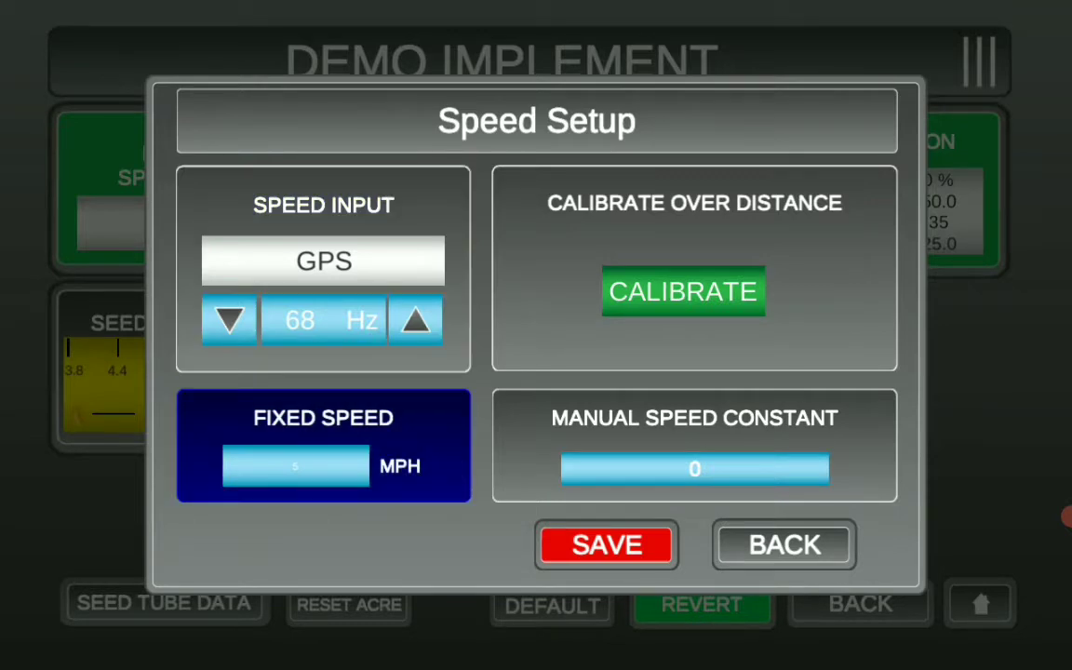
click(352, 193)
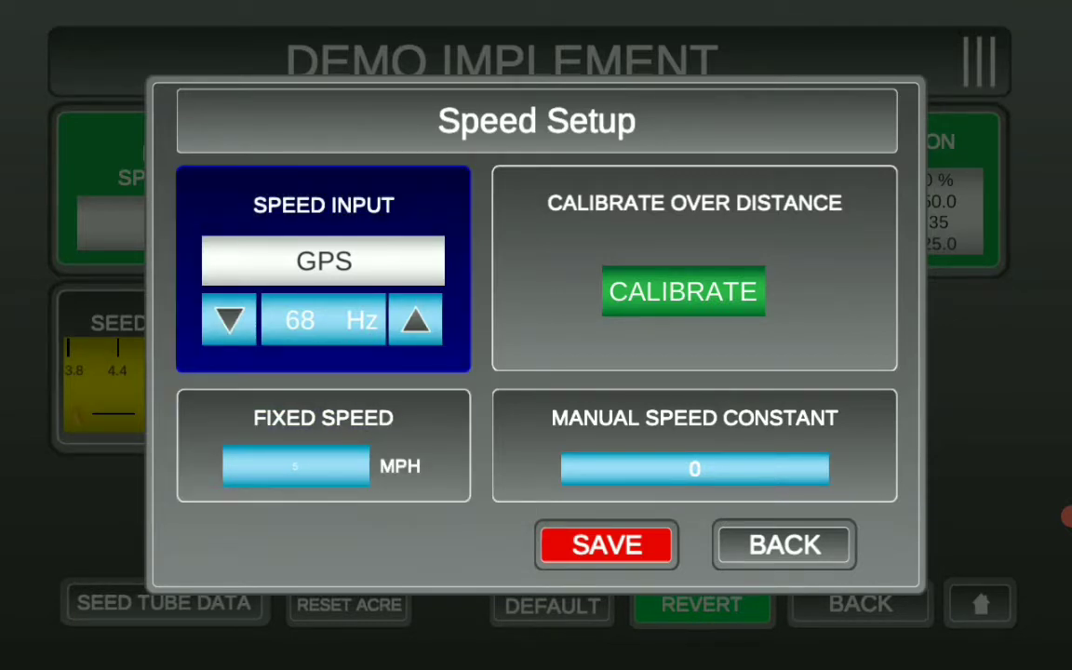
click(416, 470)
click(600, 551)
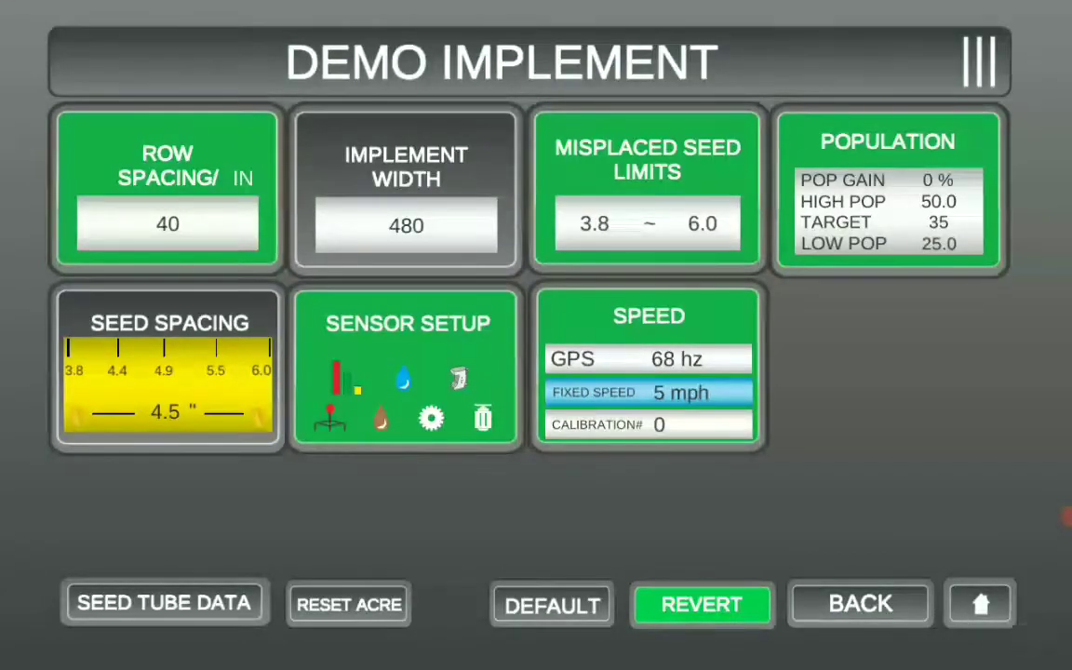
click(980, 603)
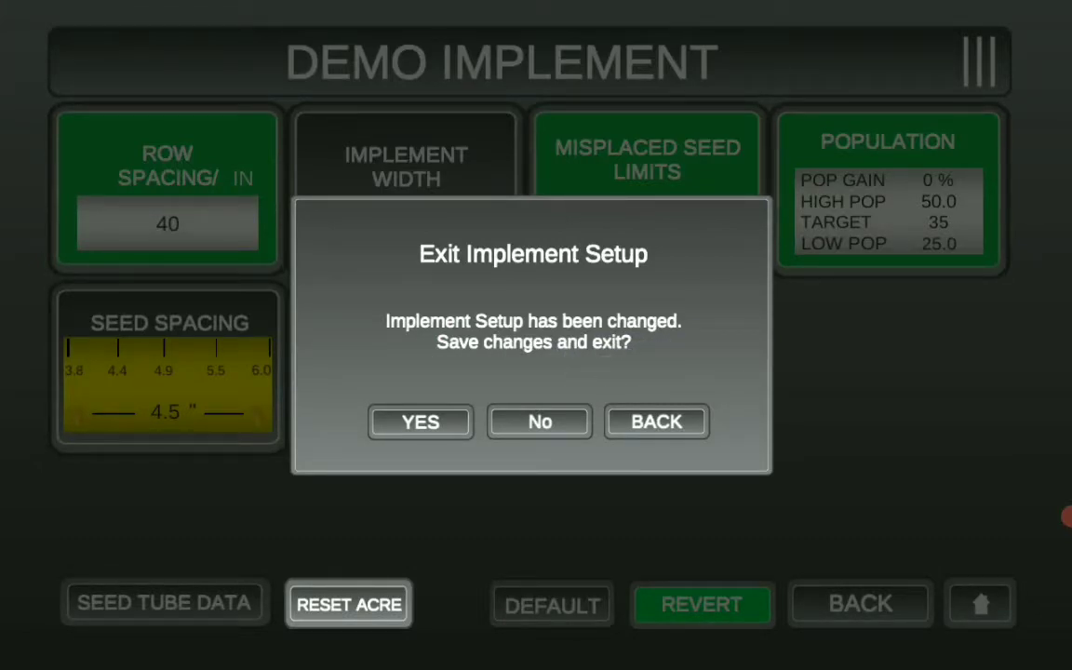
click(421, 424)
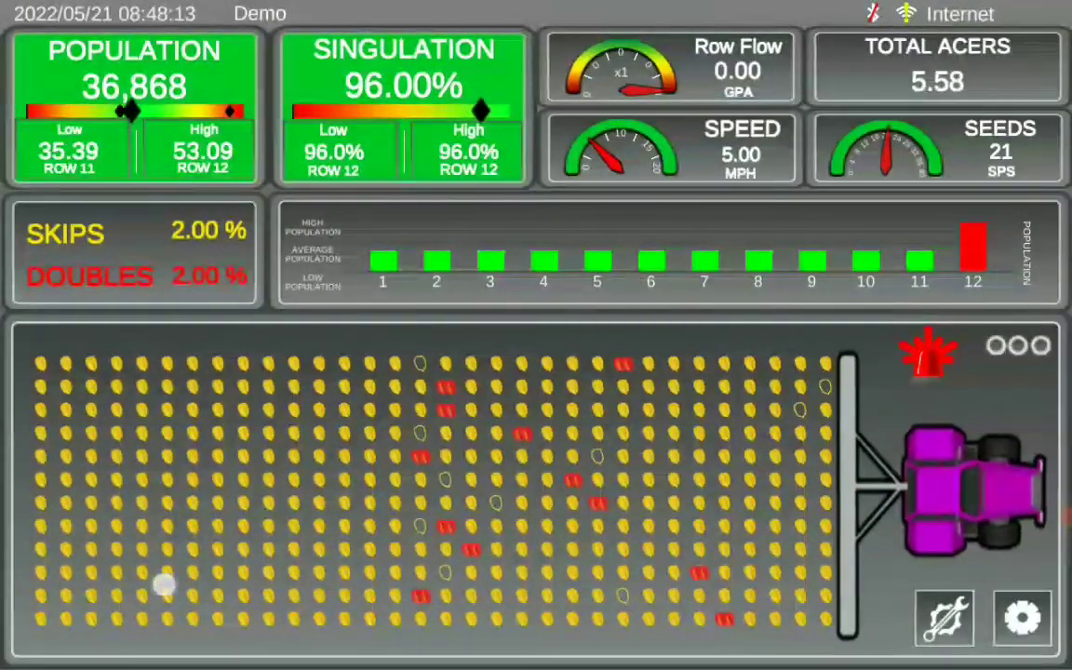
Read the sensor 12 high-population warning on the live screen and clear the alarm
click(940, 346)
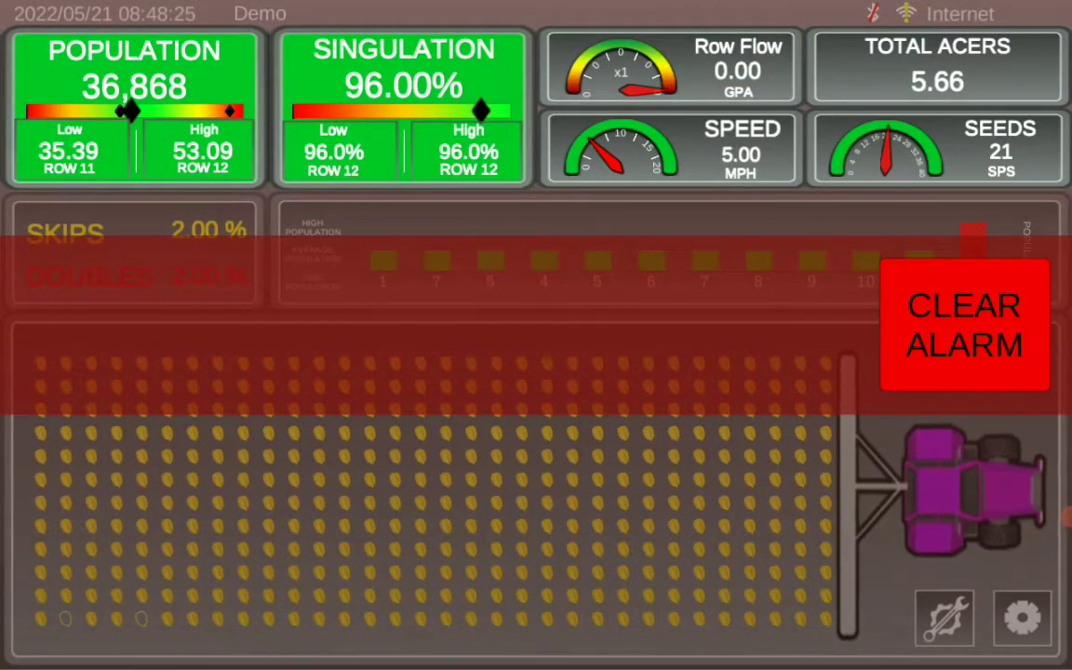
click(912, 303)
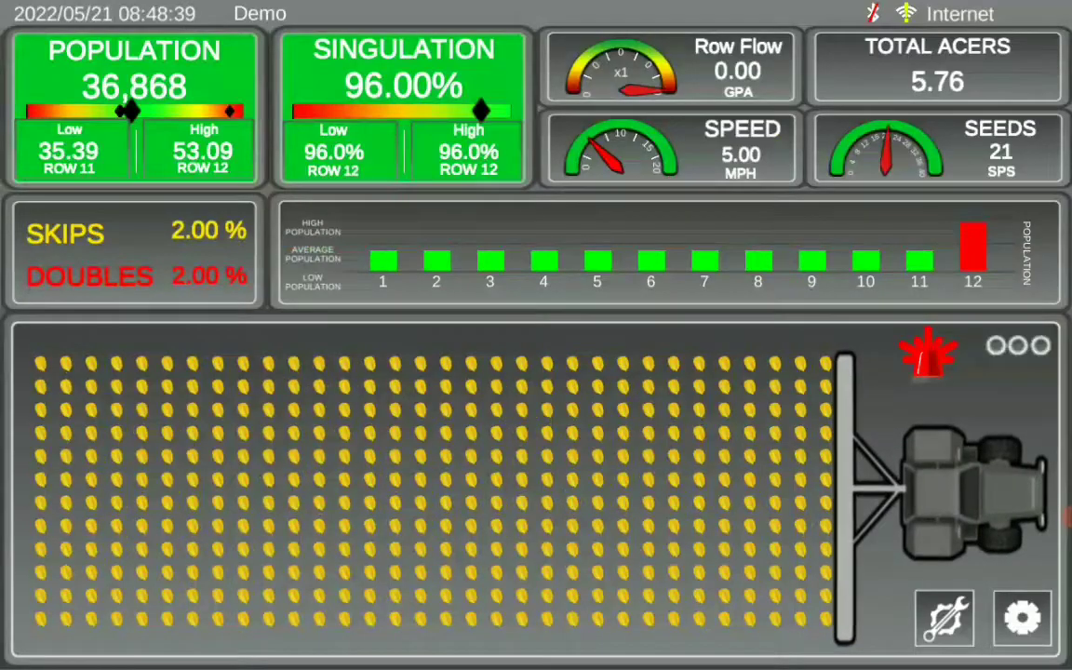
click(649, 333)
Switch the bar chart to Skips/Doubles, then back to Population
click(622, 280)
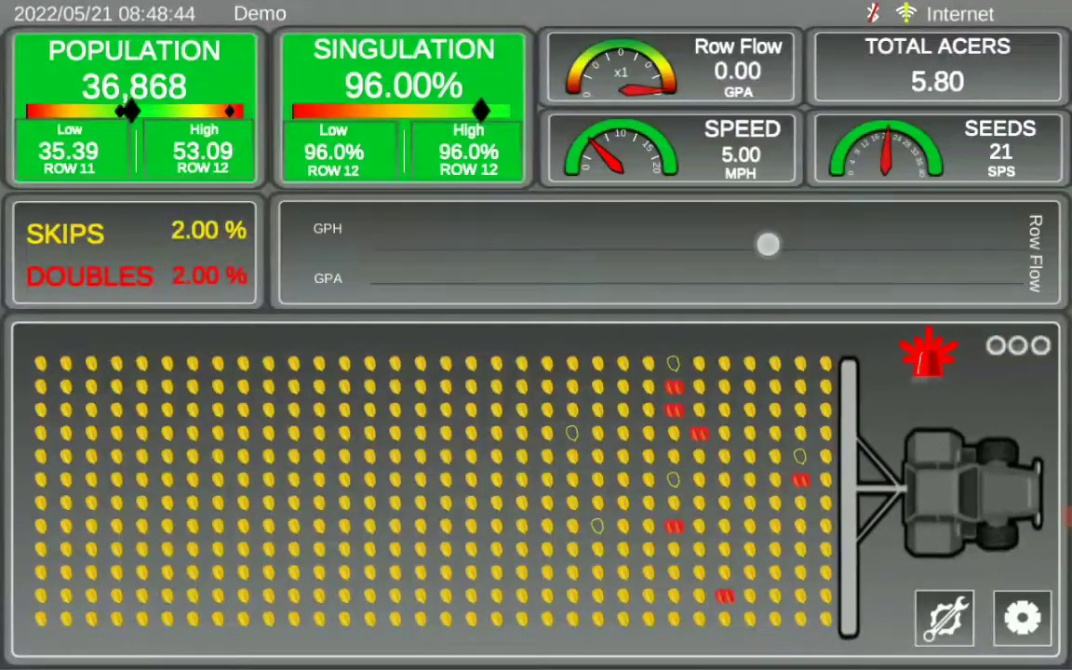
click(768, 244)
click(490, 125)
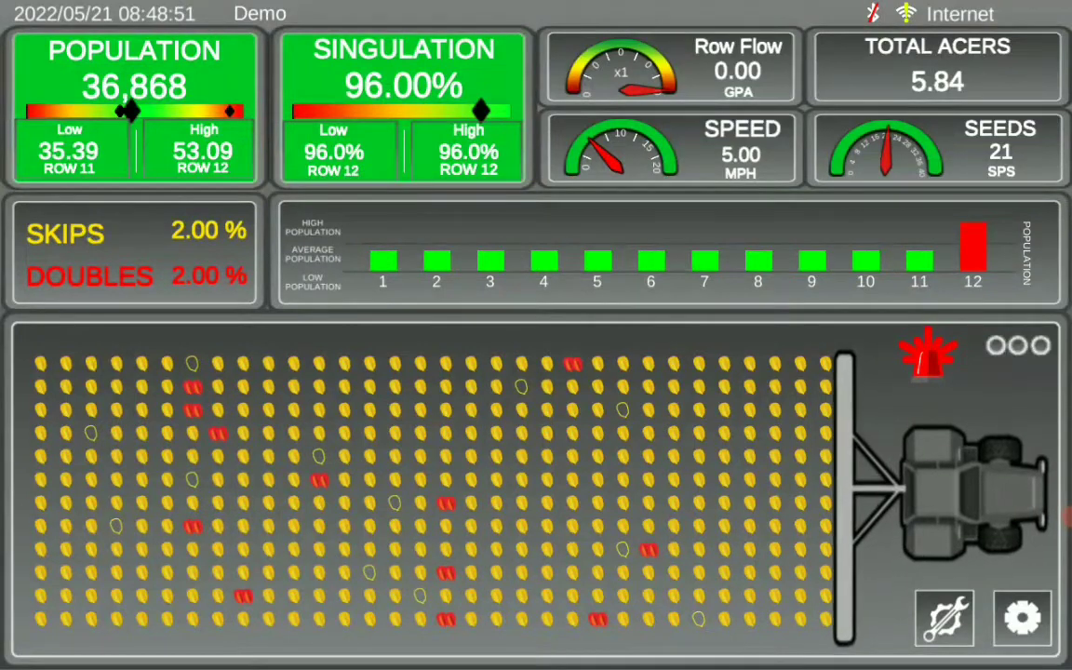
Replace the Total Acres tile with the Acres Per Hour readout
click(917, 46)
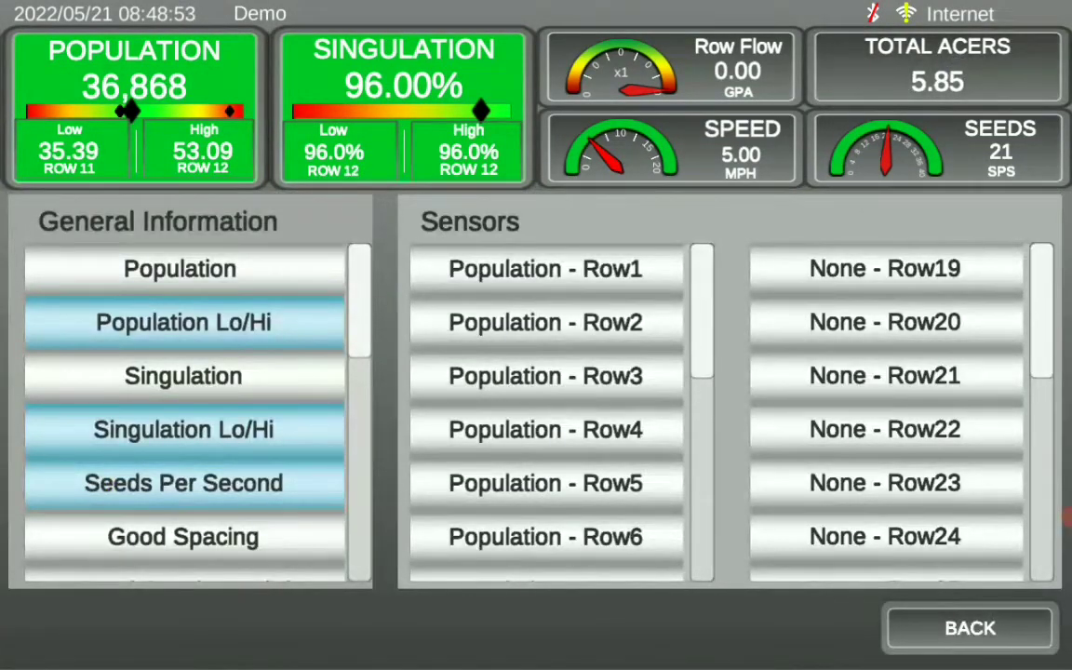
drag(926, 72, 731, 420)
drag(239, 490, 256, 307)
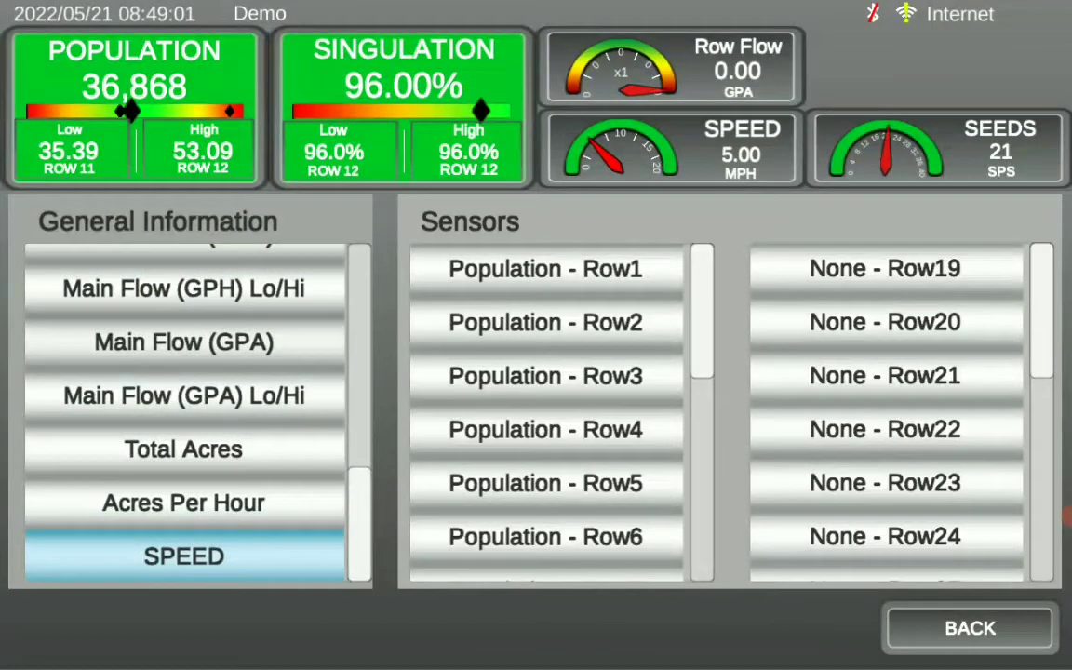
click(257, 504)
drag(257, 504, 940, 67)
click(970, 628)
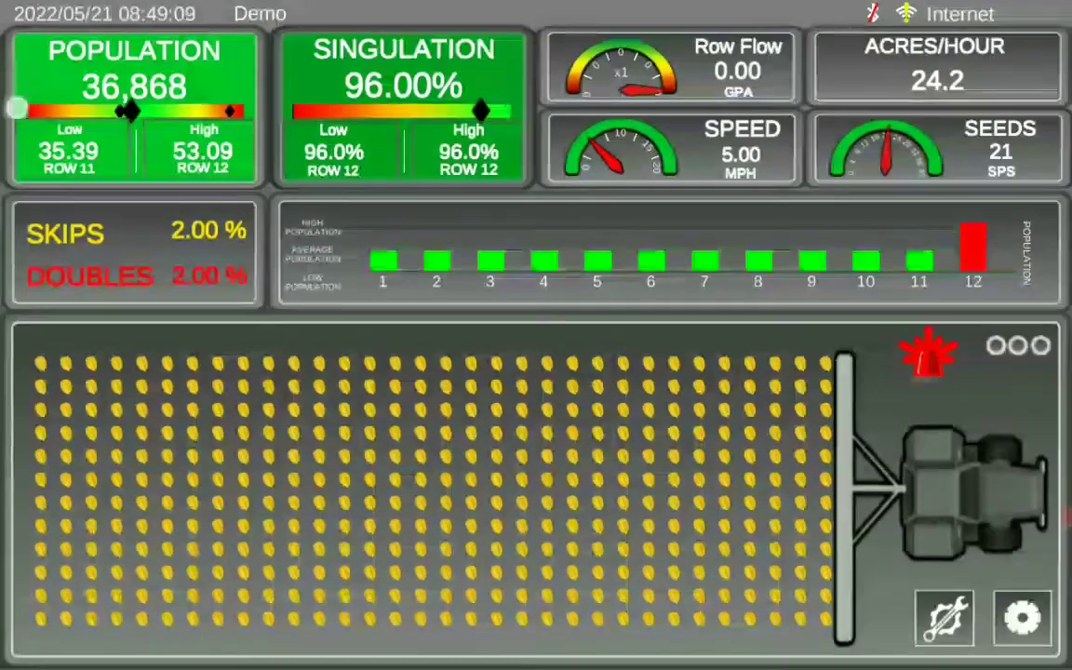
click(151, 117)
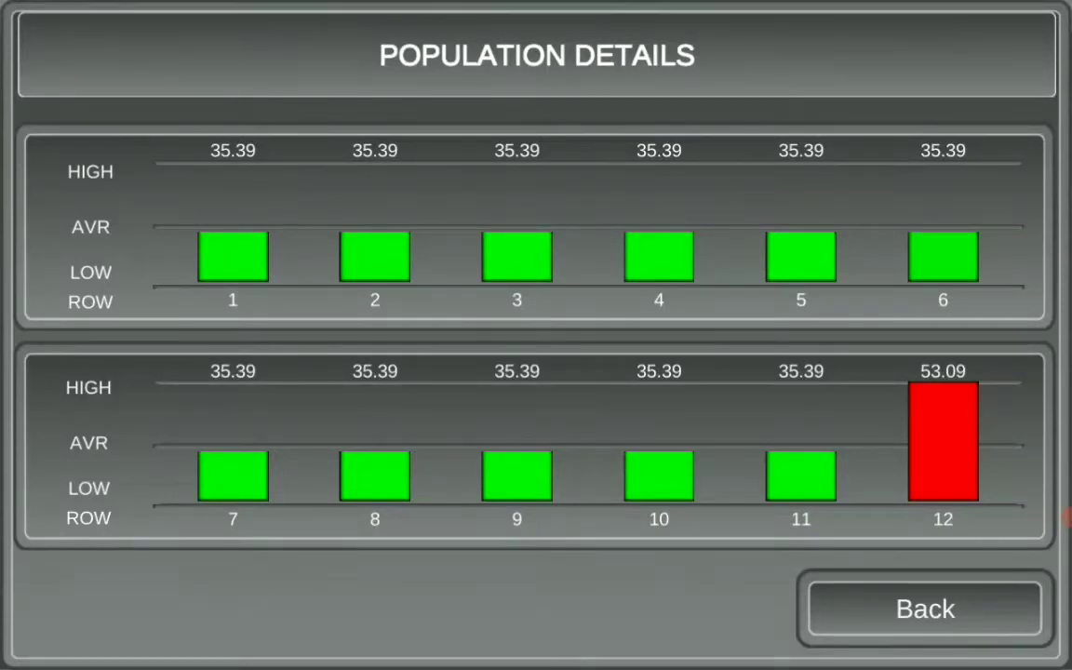
click(945, 431)
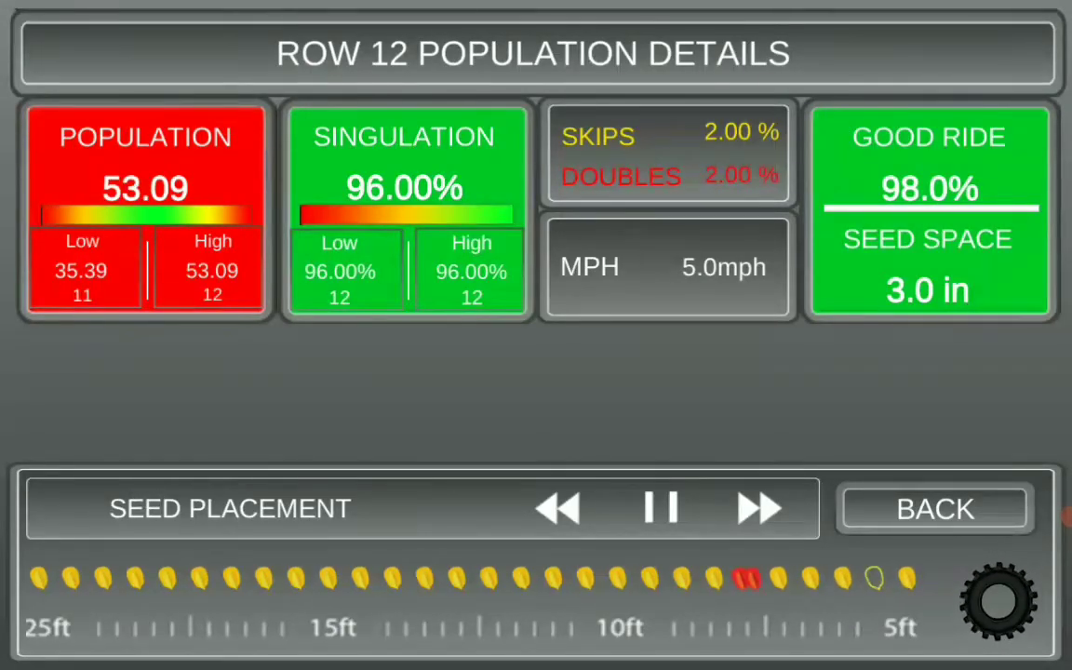
click(935, 508)
click(933, 607)
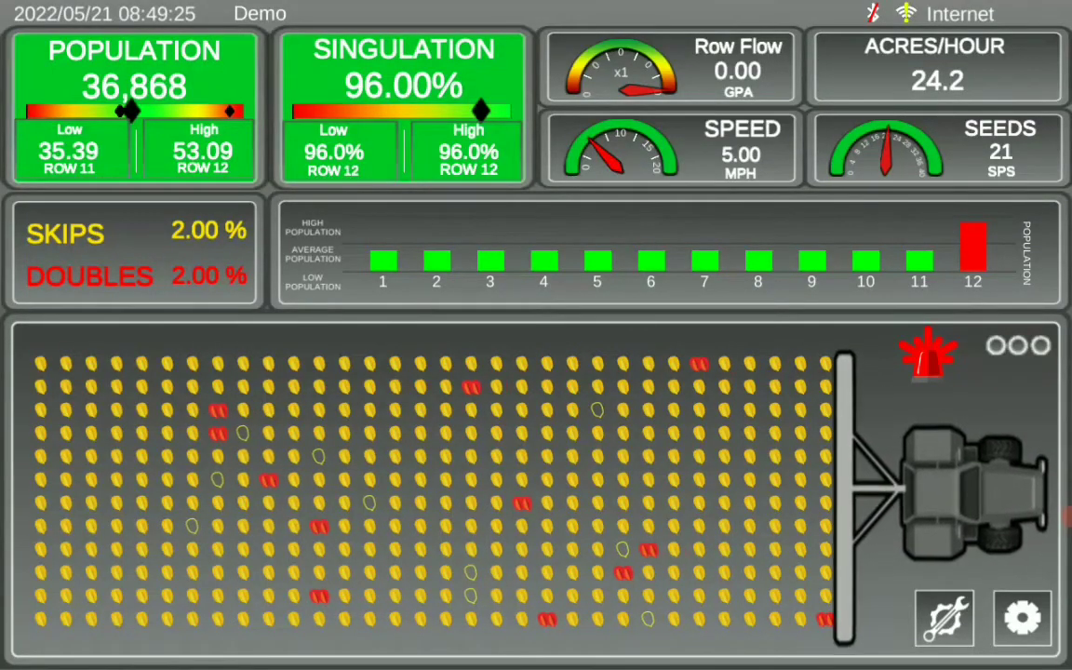
click(58, 148)
click(451, 175)
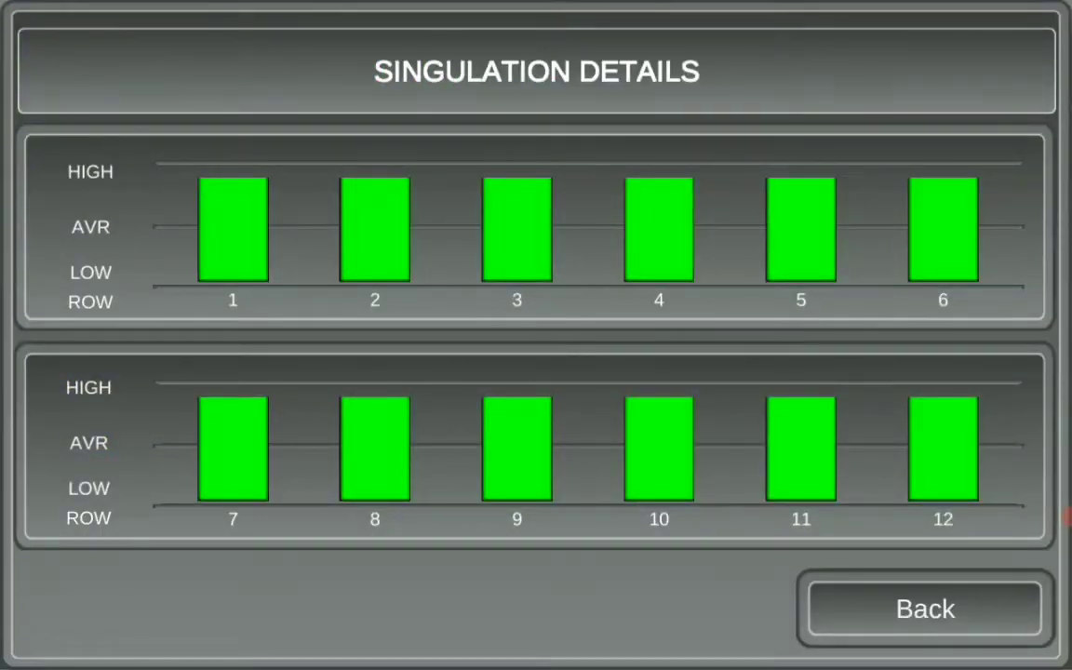
click(233, 219)
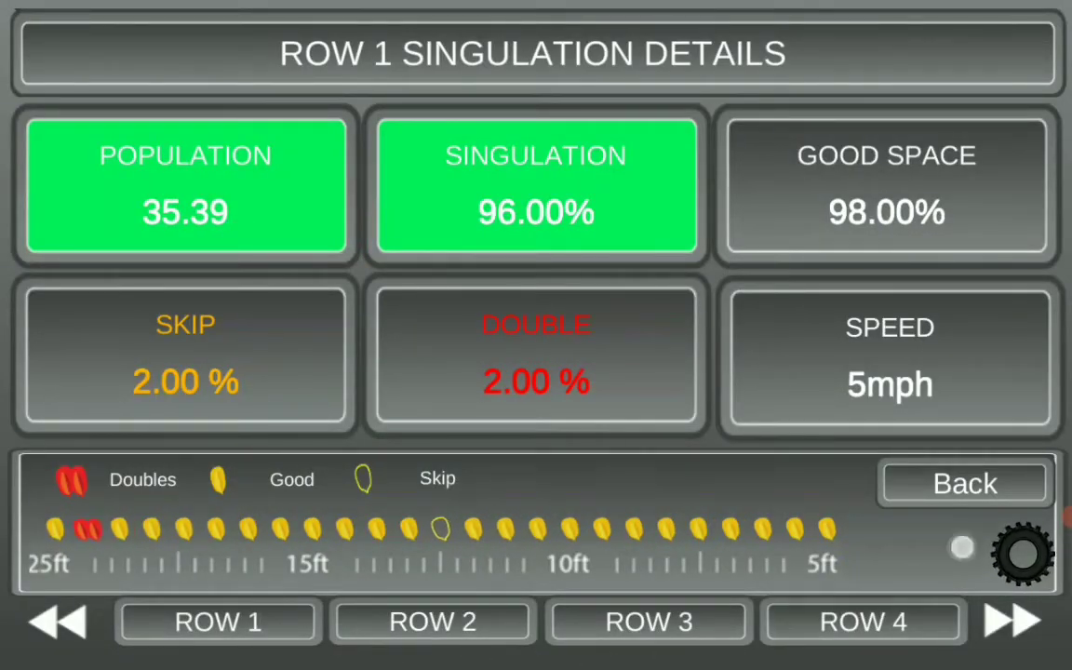
click(987, 481)
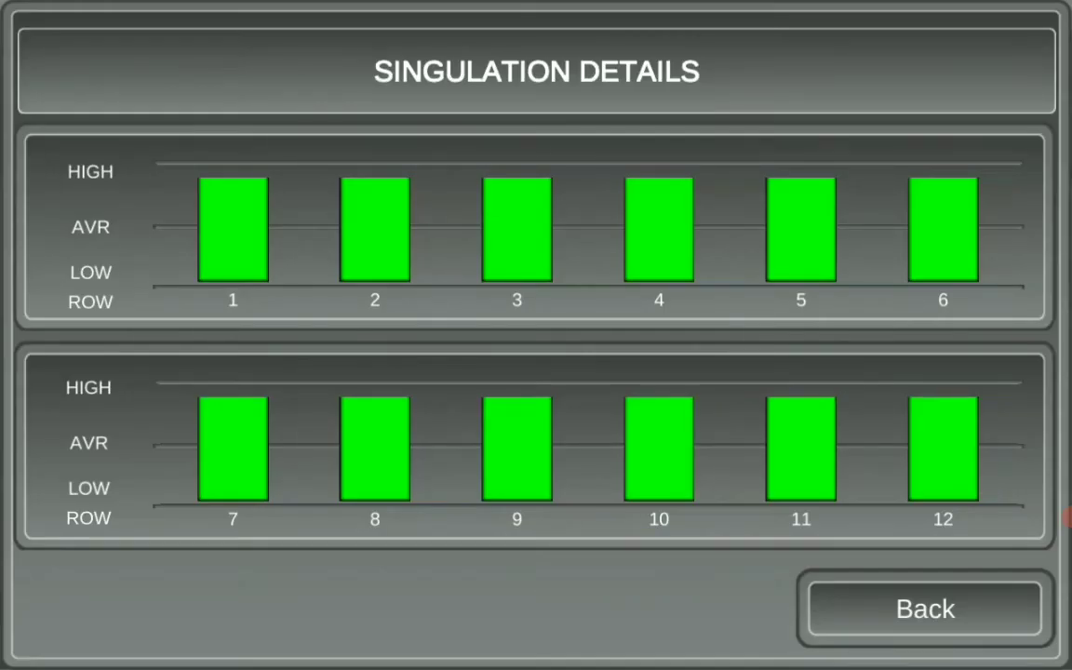
click(938, 627)
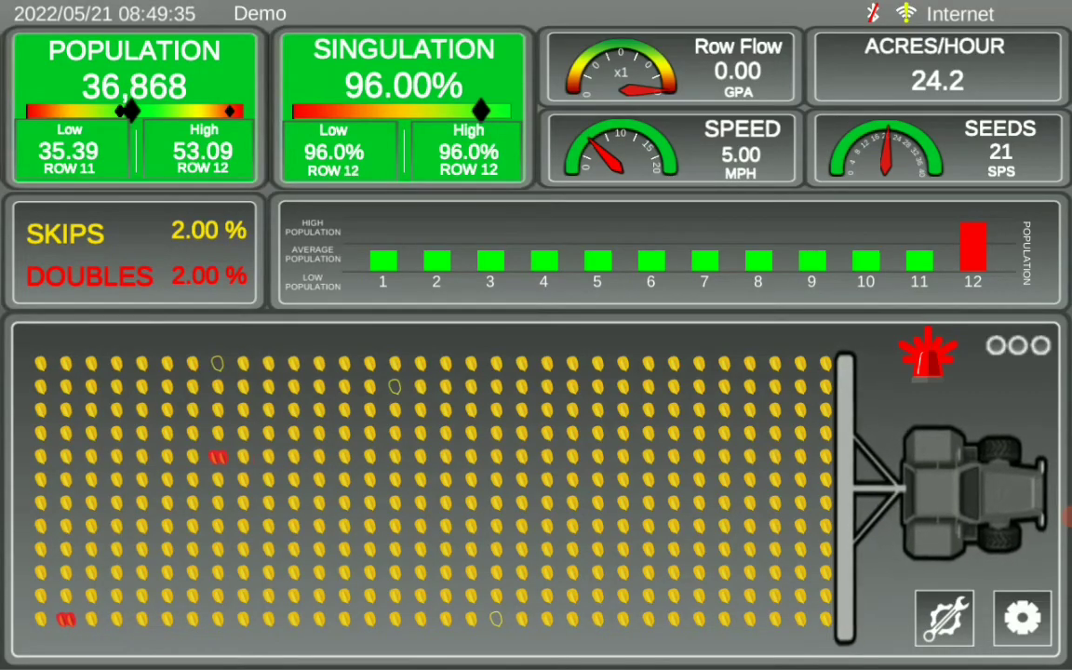